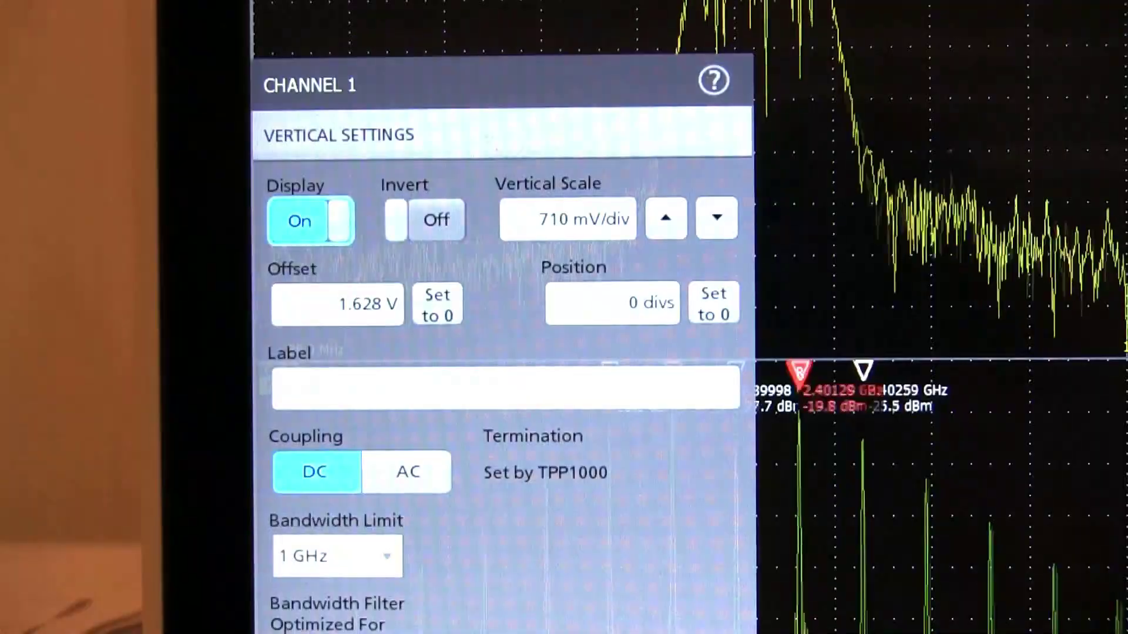
Step: Expand Channel 1 Spectrum View and enable Max Hold, Min Hold and Average traces
left_click(502, 134)
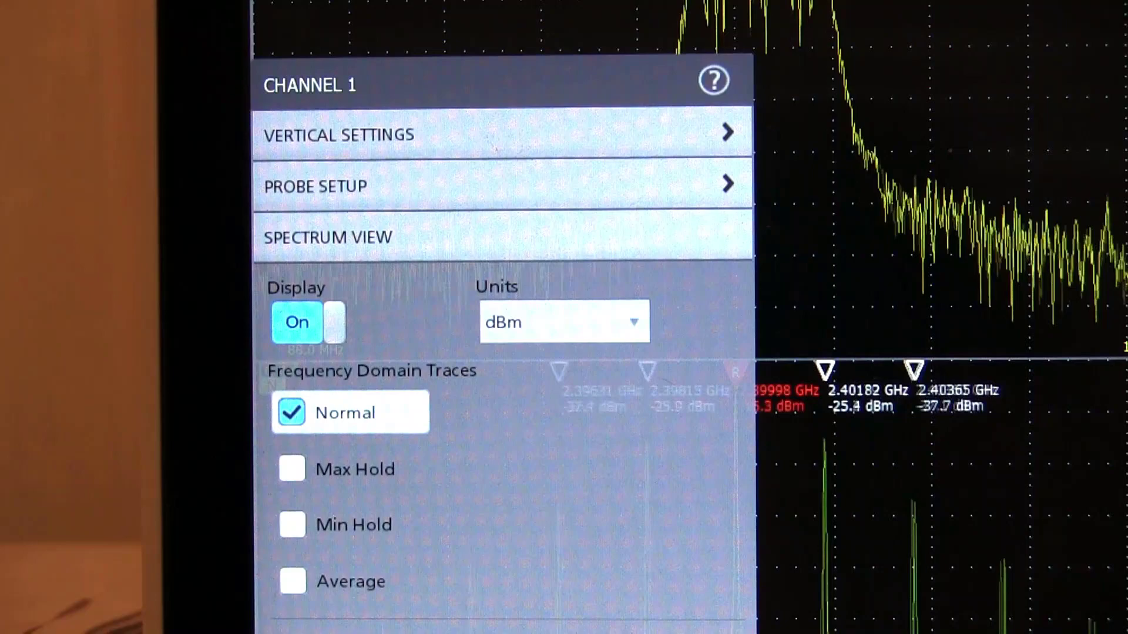
left_click(291, 469)
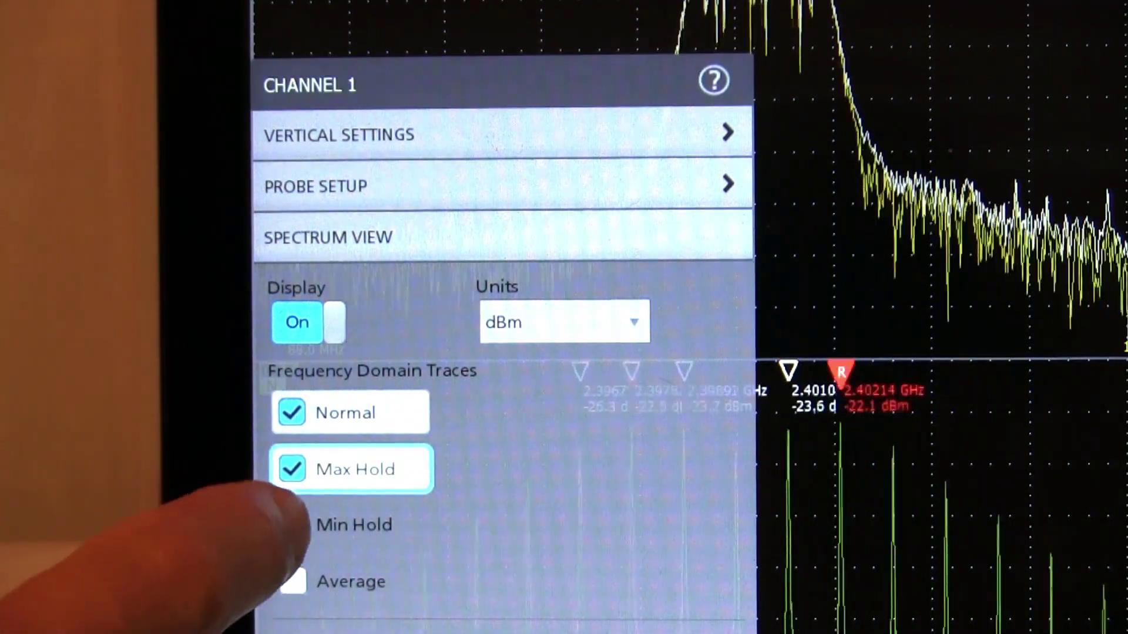
left_click(292, 524)
left_click(291, 582)
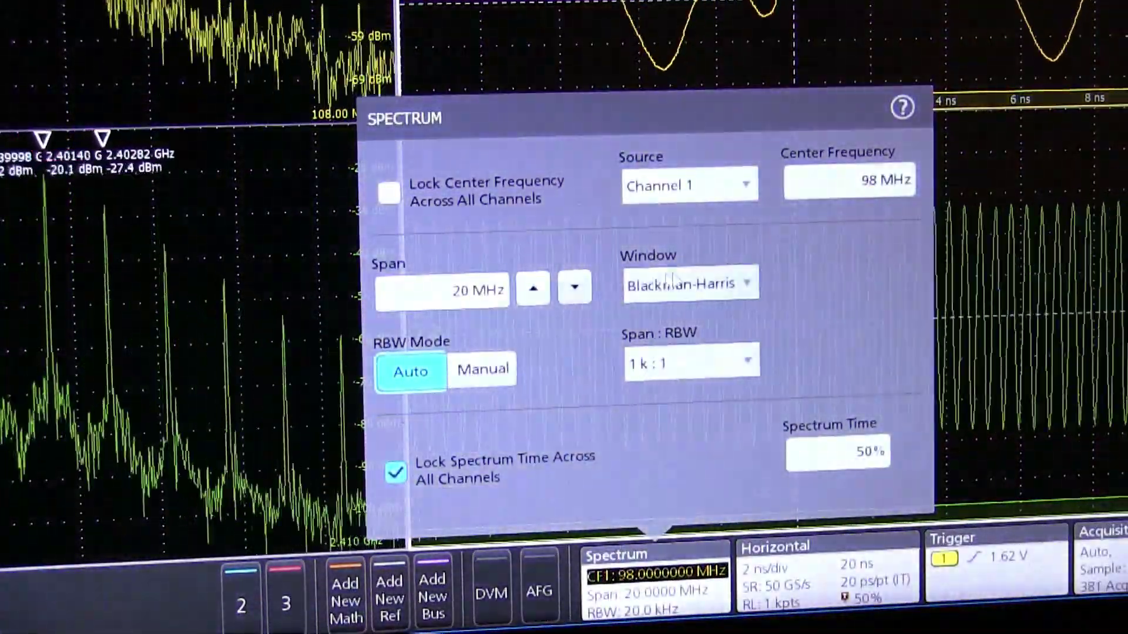
Step: Set the spectrum source to Channel 4, centred at 2.4 GHz
left_click(750, 187)
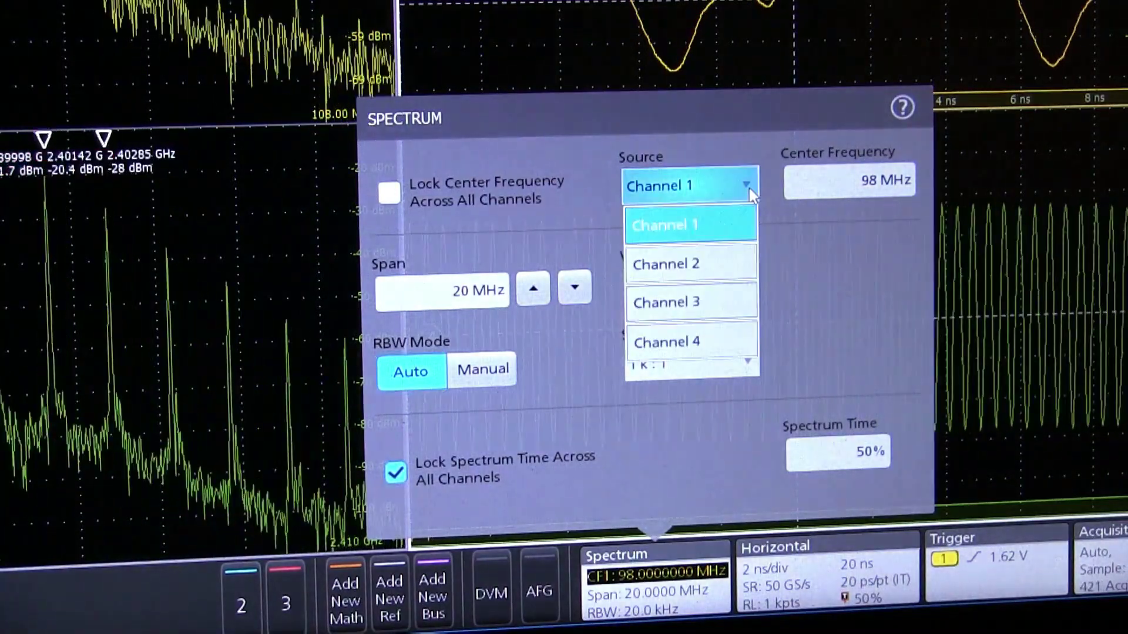
left_click(712, 344)
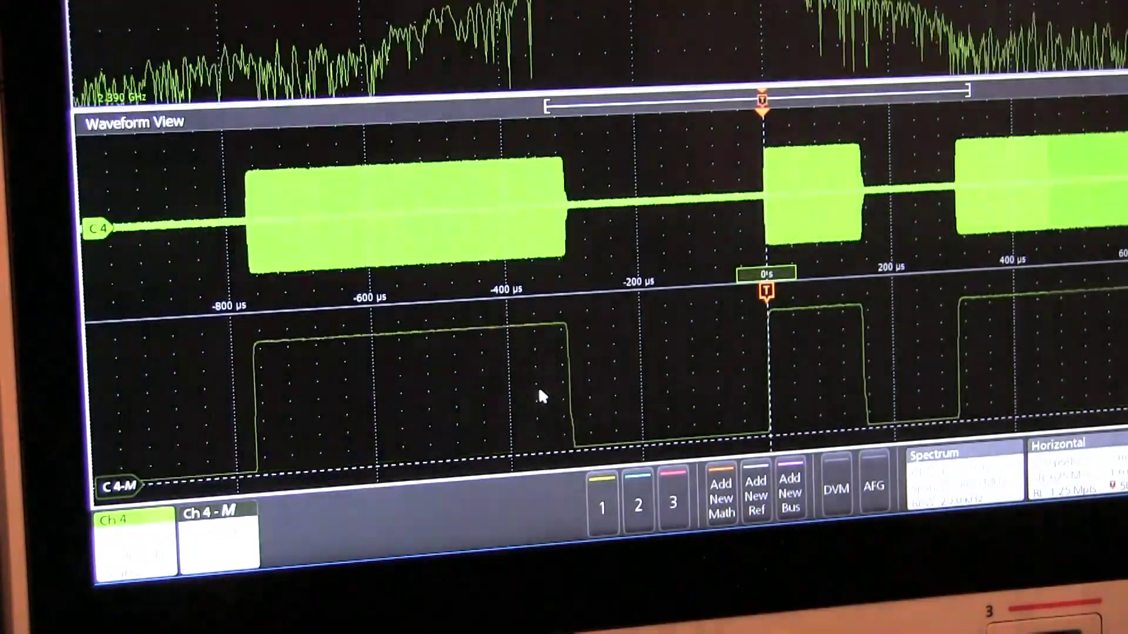
Step: Enable the Channel 4 RF Frequency-vs-time waveform and disable the Magnitude waveform
left_click(230, 354)
left_click(115, 360)
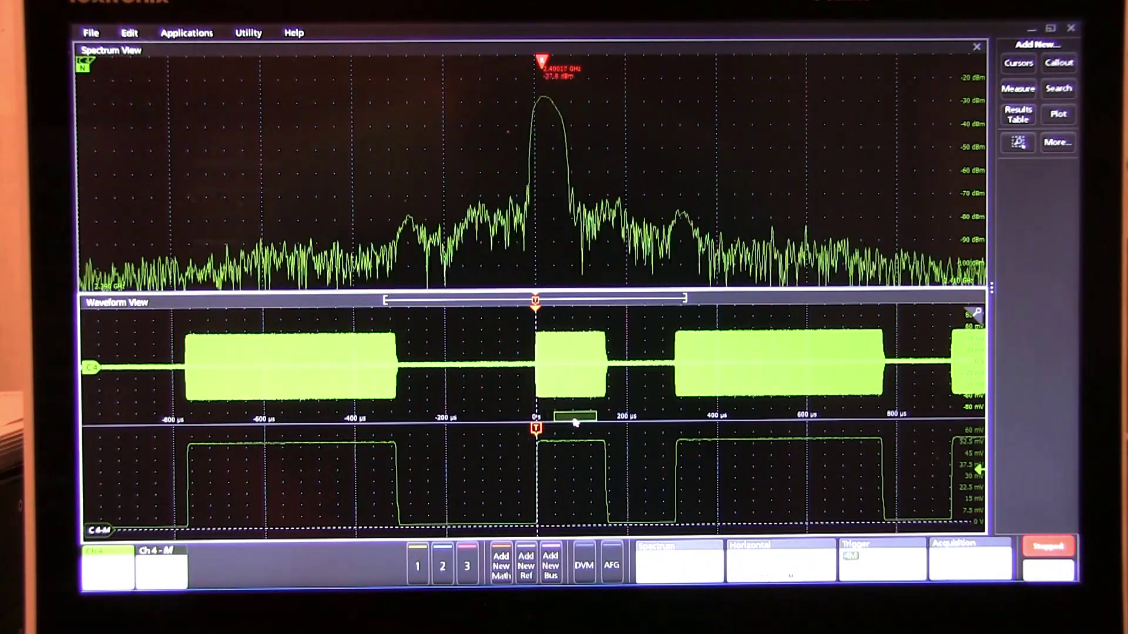
Step: Drag the green Spectrum Time indicator later across the RF bursts
left_click_drag(584, 424, 600, 426)
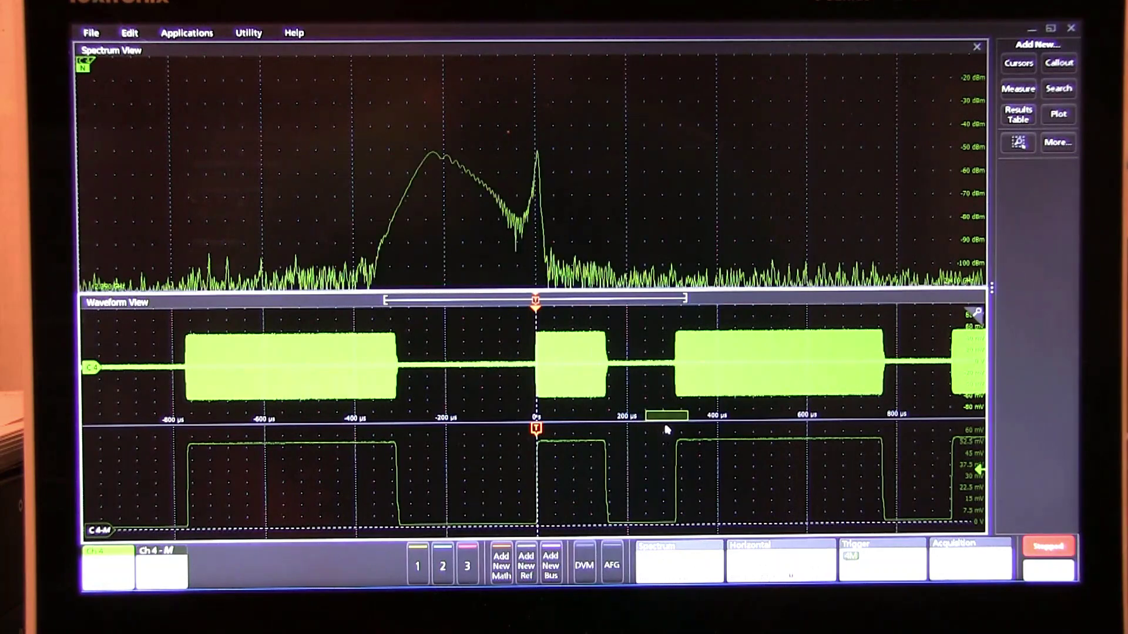
left_click_drag(667, 430, 757, 430)
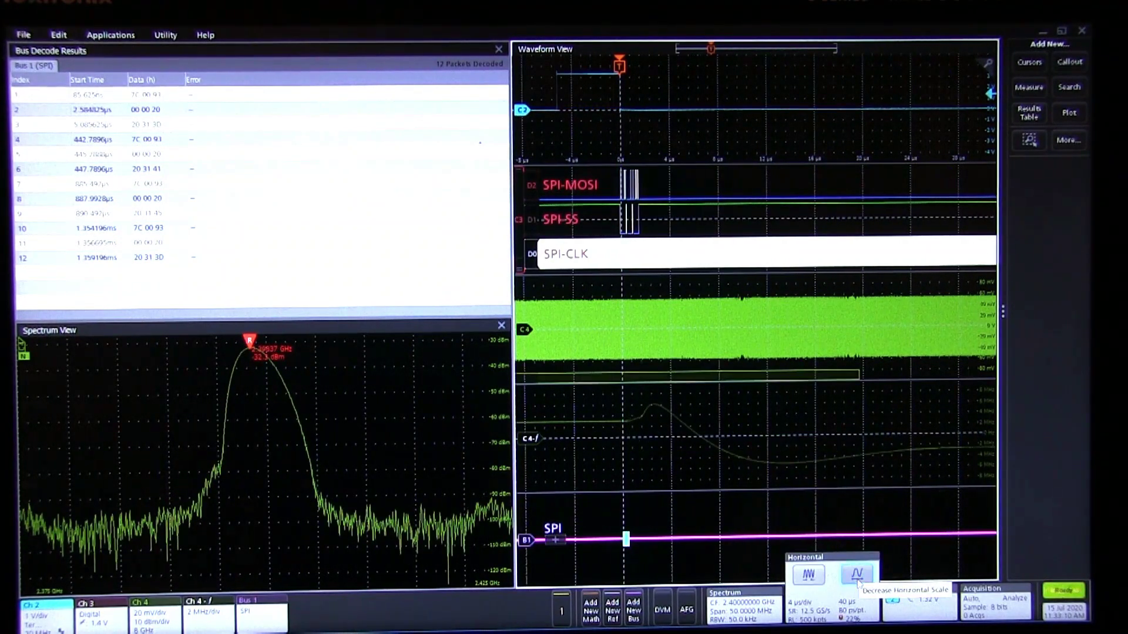
Step: Decrease the horizontal scale to zoom in on the SPI packets
left_click(857, 575)
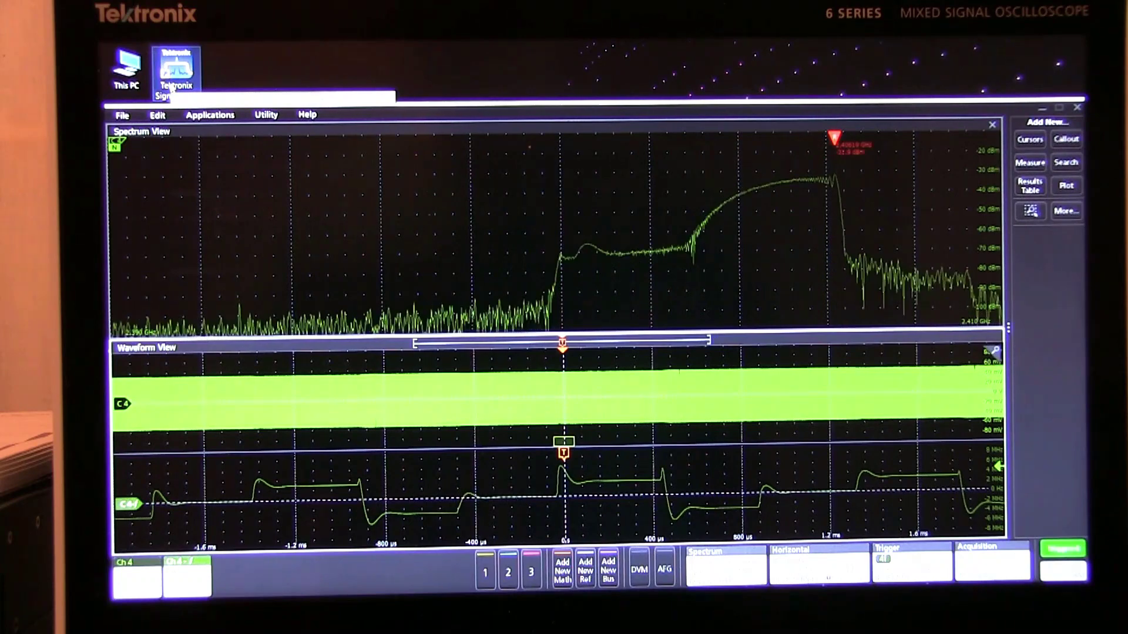
Step: Launch SignalVu-PC from its desktop icon
double_click(175, 70)
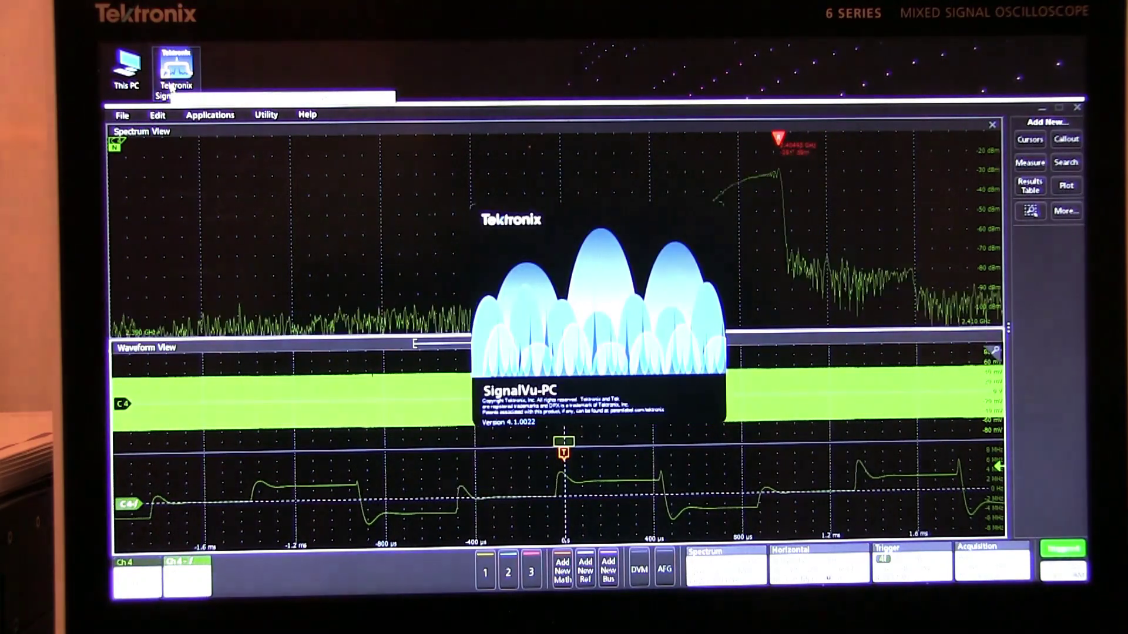